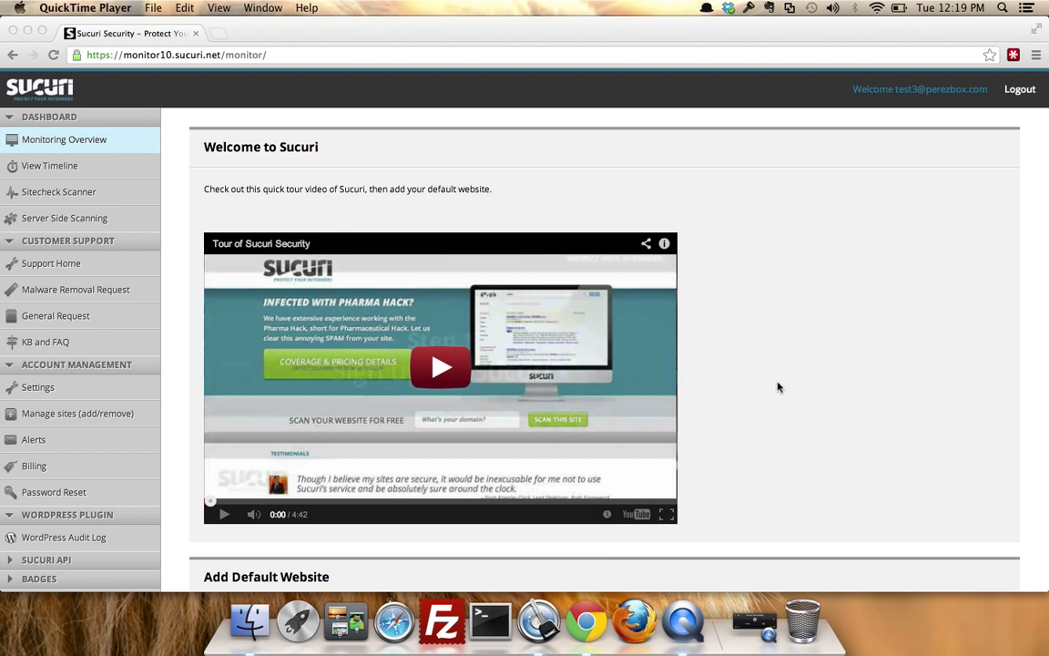
pyautogui.scroll(-5, 778, 388)
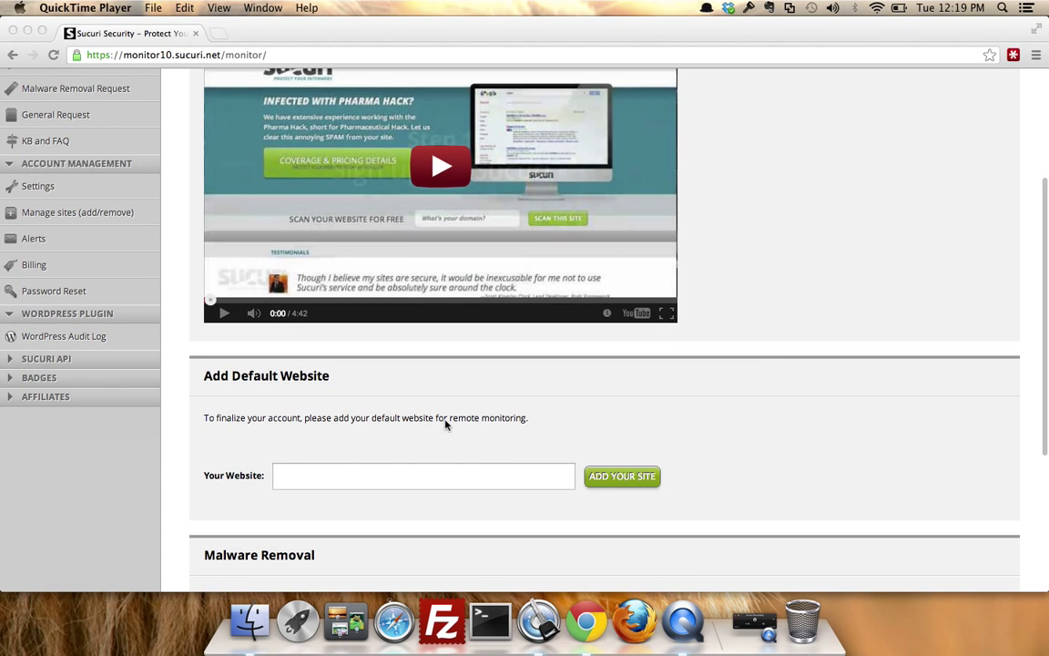
pyautogui.click(300, 481)
pyautogui.write('h')
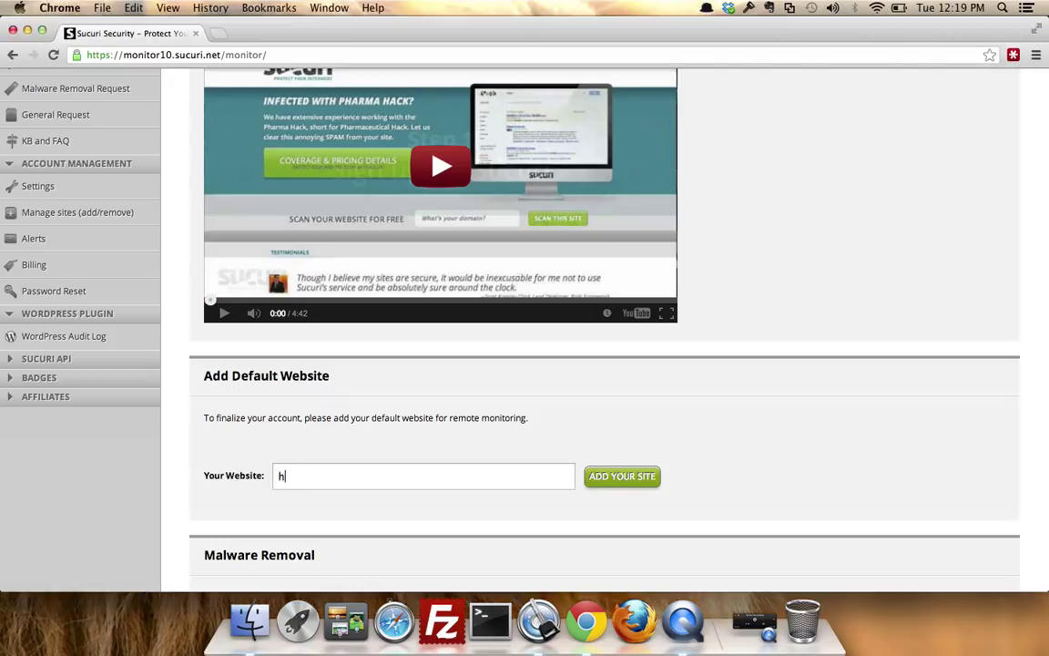
pyautogui.write('ttp://johnhacke')
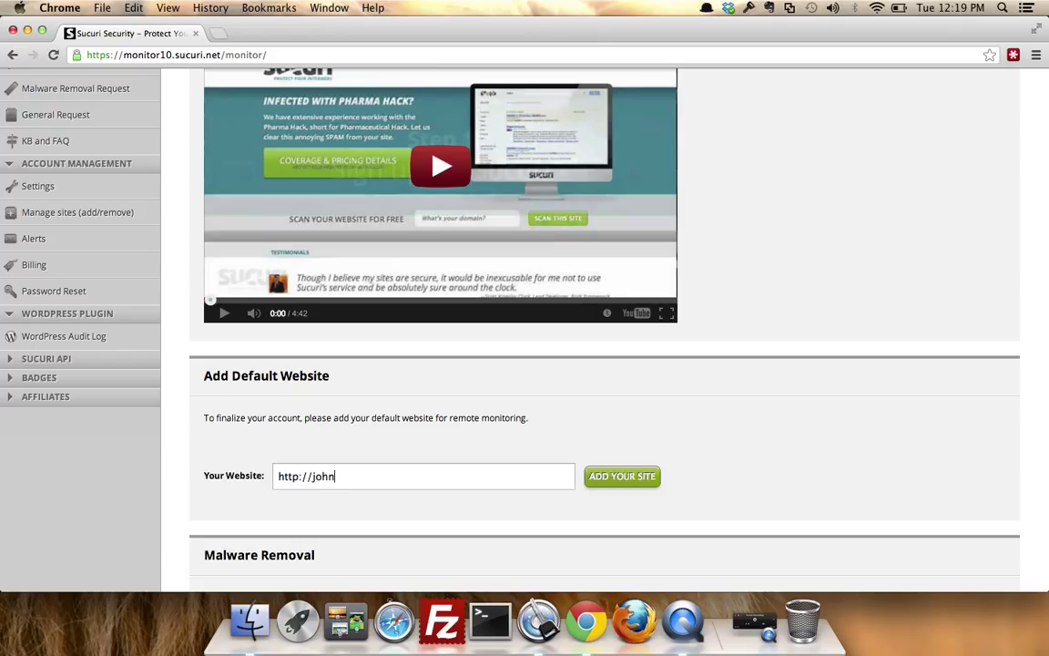
pyautogui.write('dsite.com')
pyautogui.click(624, 476)
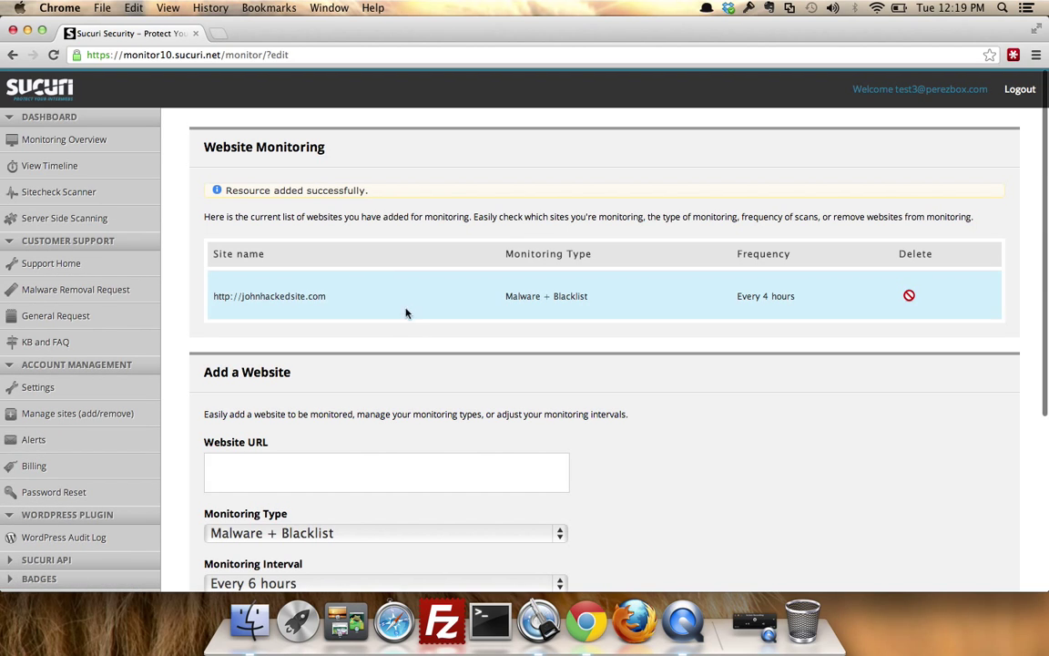
pyautogui.moveTo(206, 146); pyautogui.dragTo(288, 136)
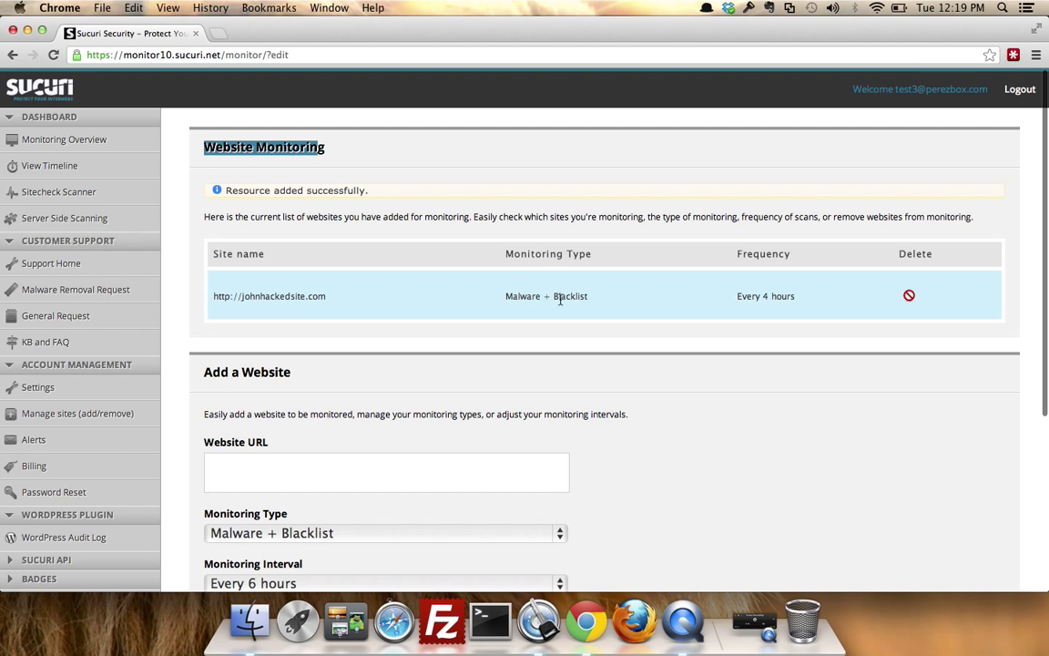
# Open the Monitoring Timeline from Monitoring Overview and briefly expand the johnhackedsite.com row.
pyautogui.click(90, 142)
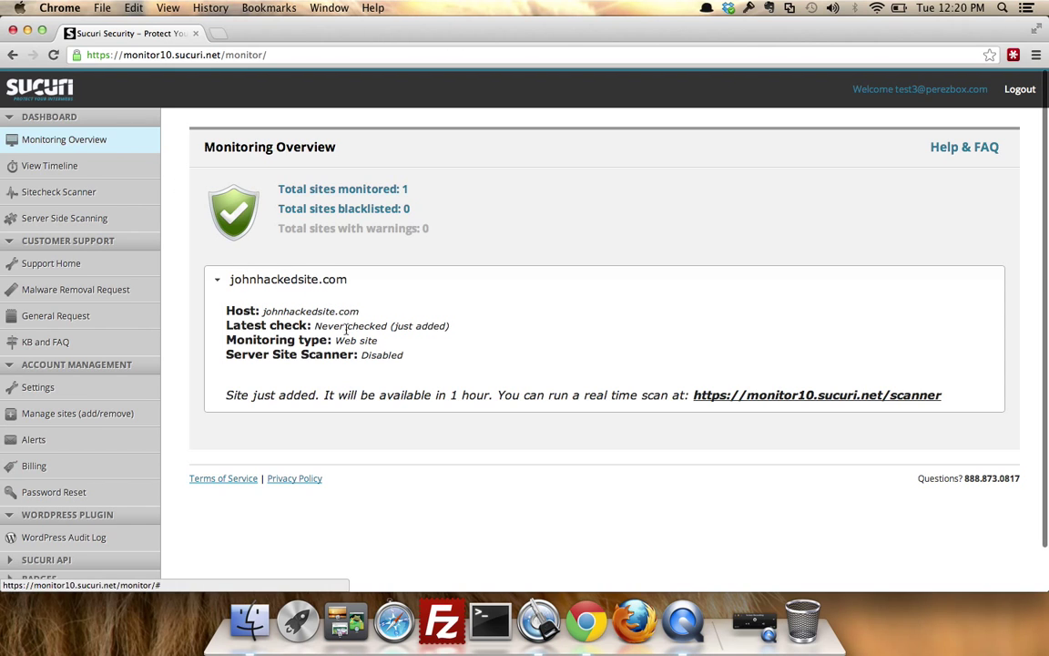
pyautogui.click(71, 168)
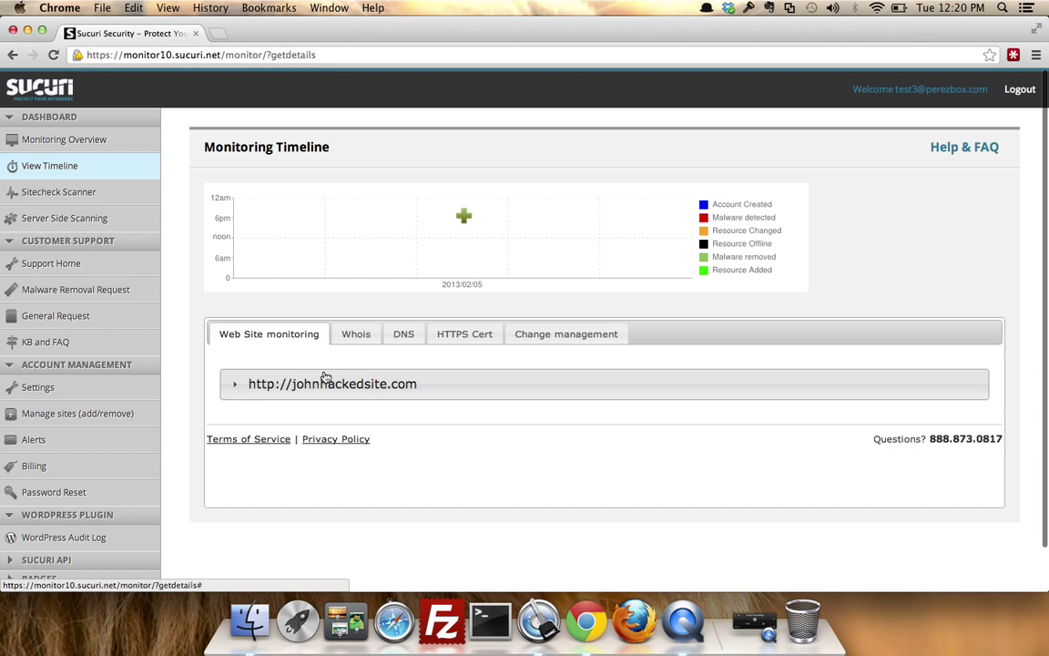
pyautogui.click(327, 378)
pyautogui.click(327, 378)
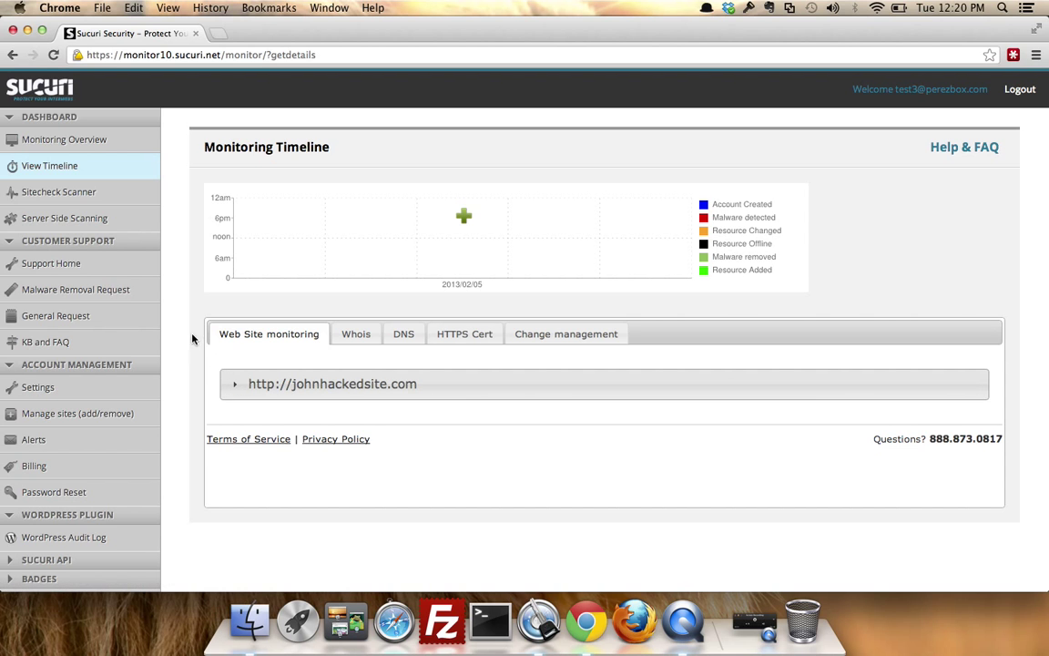
# Open the server-side scanning setup for johnhackedsite.com and fill in the suggested FTP host.
pyautogui.click(105, 221)
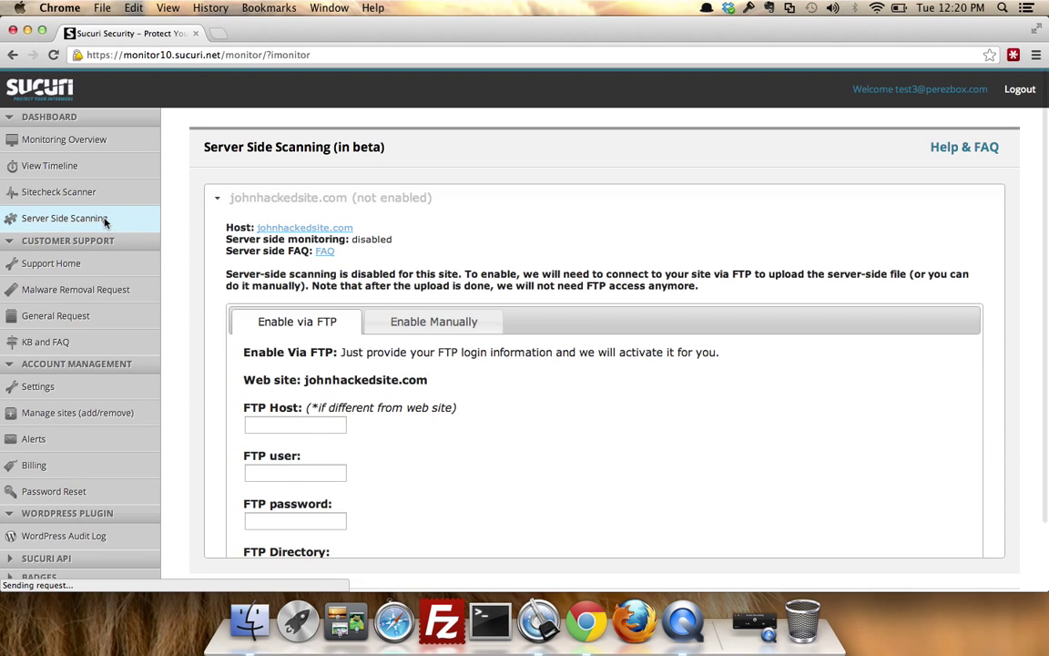
pyautogui.scroll(-3, 185, 247)
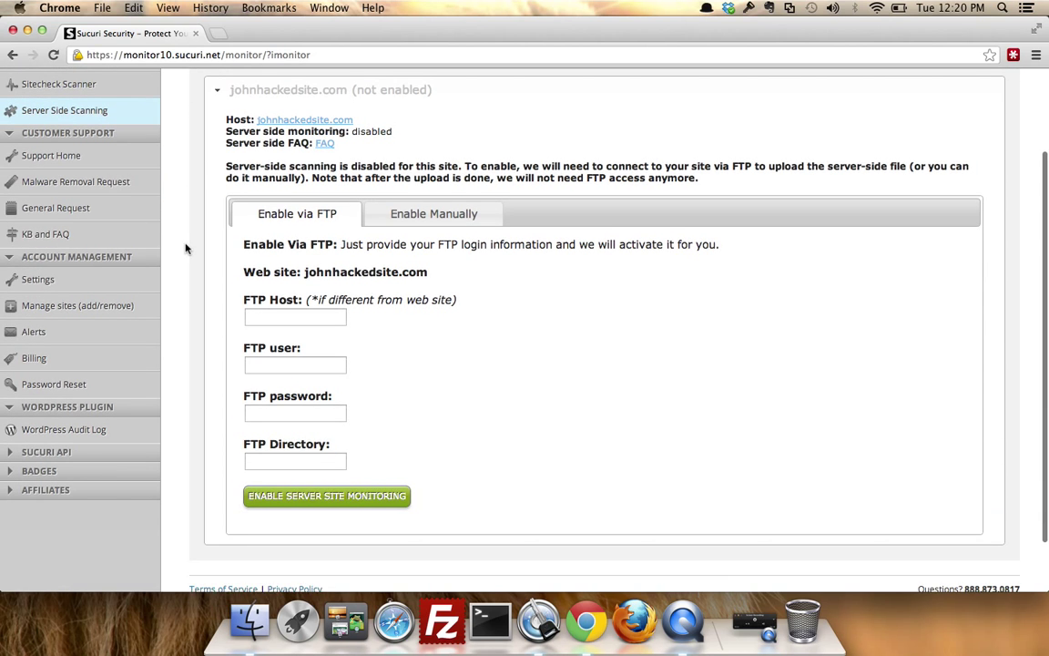
pyautogui.click(260, 315)
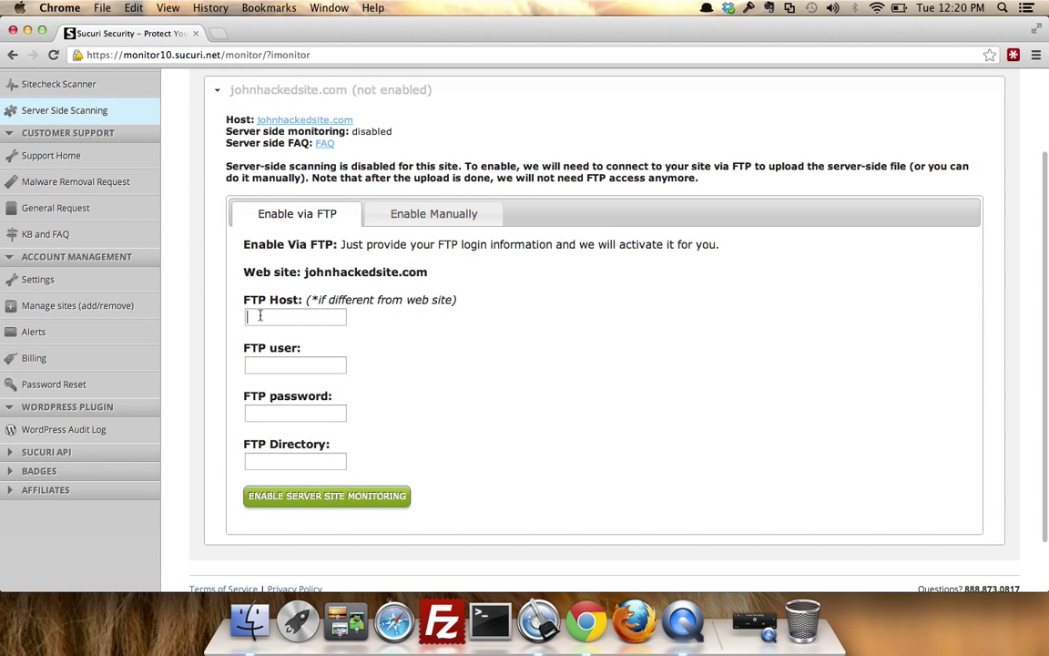
pyautogui.write('ftp.')
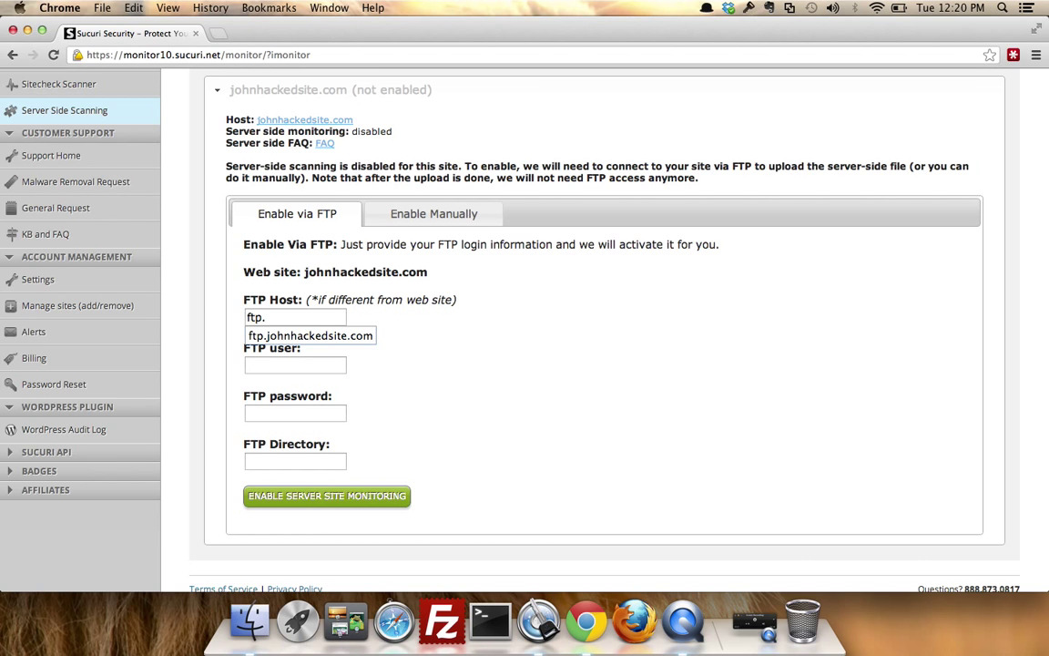
pyautogui.press('Down')
pyautogui.press('Return')
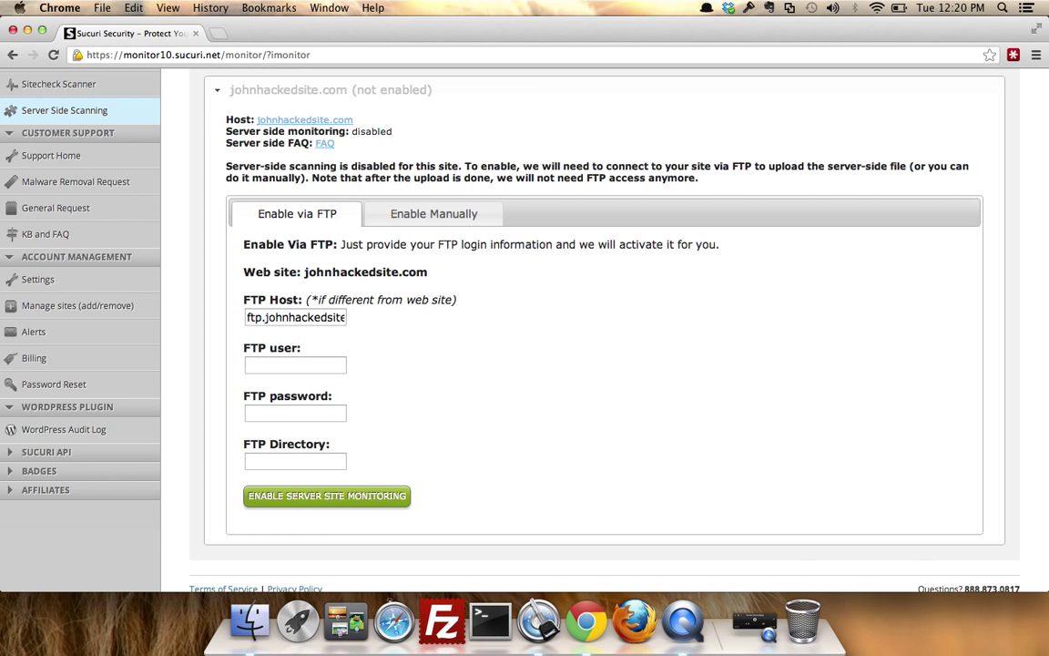
# Enter the FTP user and password, set FTP Directory to /, and enable server-side monitoring.
pyautogui.press('Tab')
pyautogui.write('sucuri')
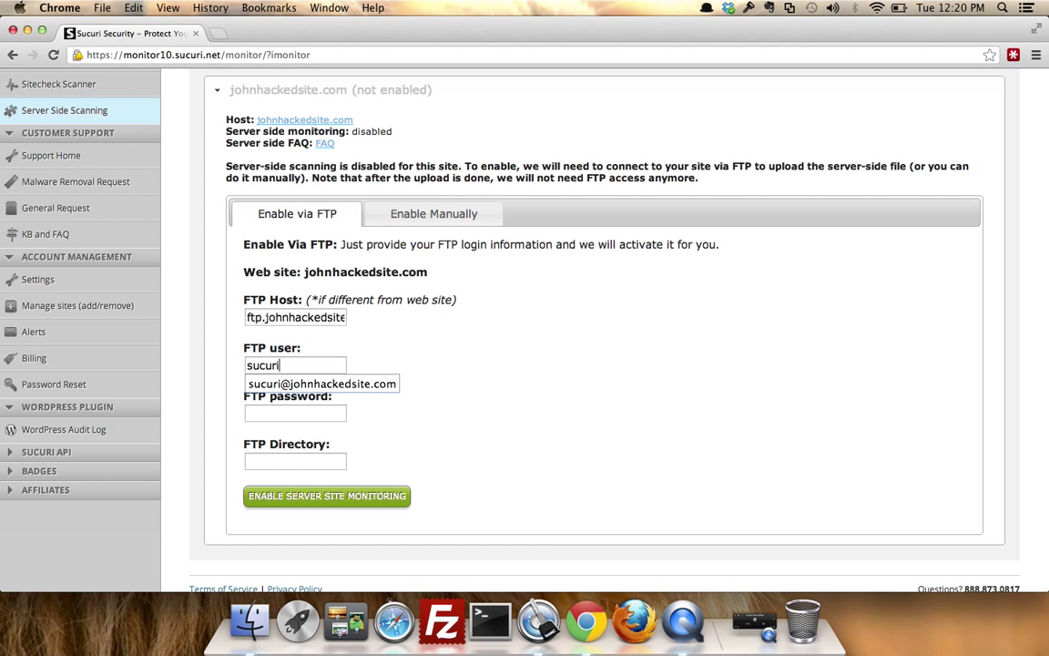
pyautogui.press('Down')
pyautogui.press('Return')
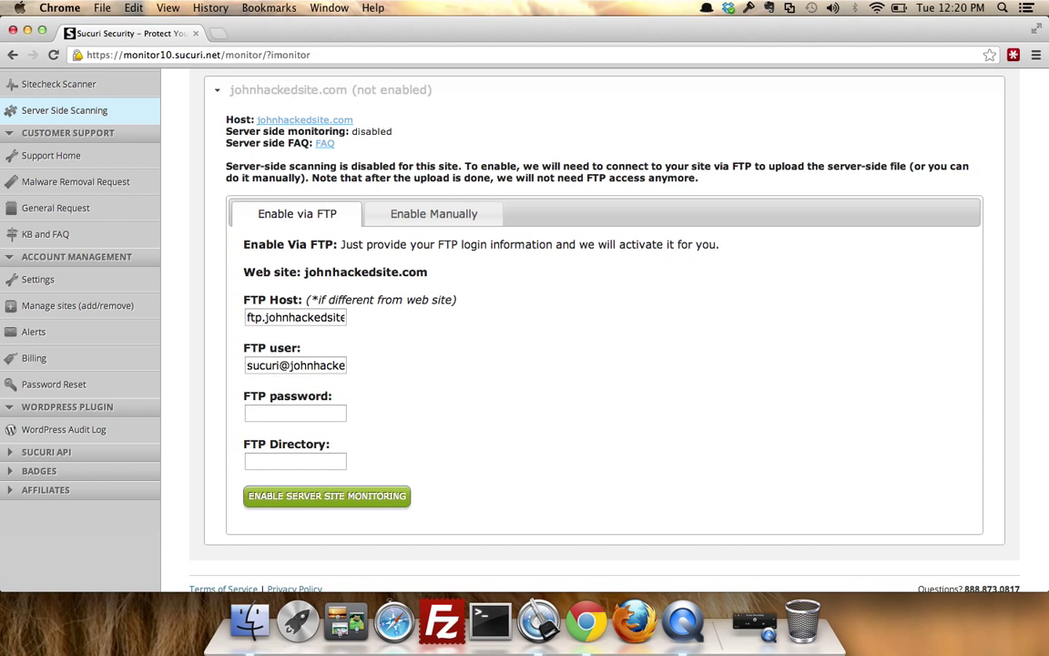
pyautogui.write('Sucuri')
pyautogui.press('Tab')
pyautogui.write('/')
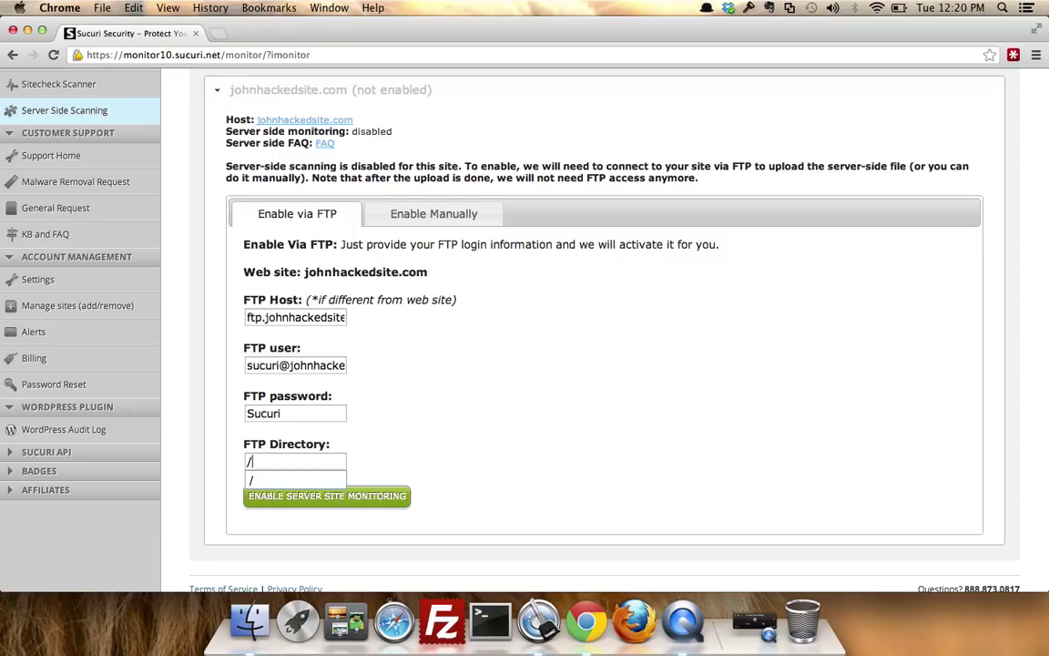
pyautogui.press('Escape')
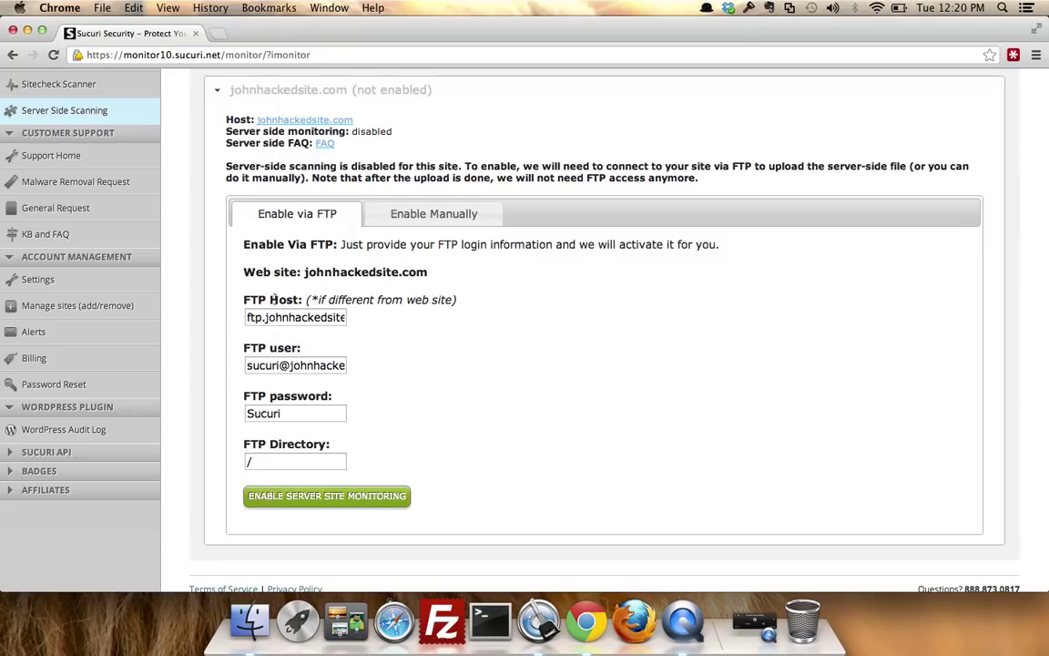
pyautogui.click(305, 496)
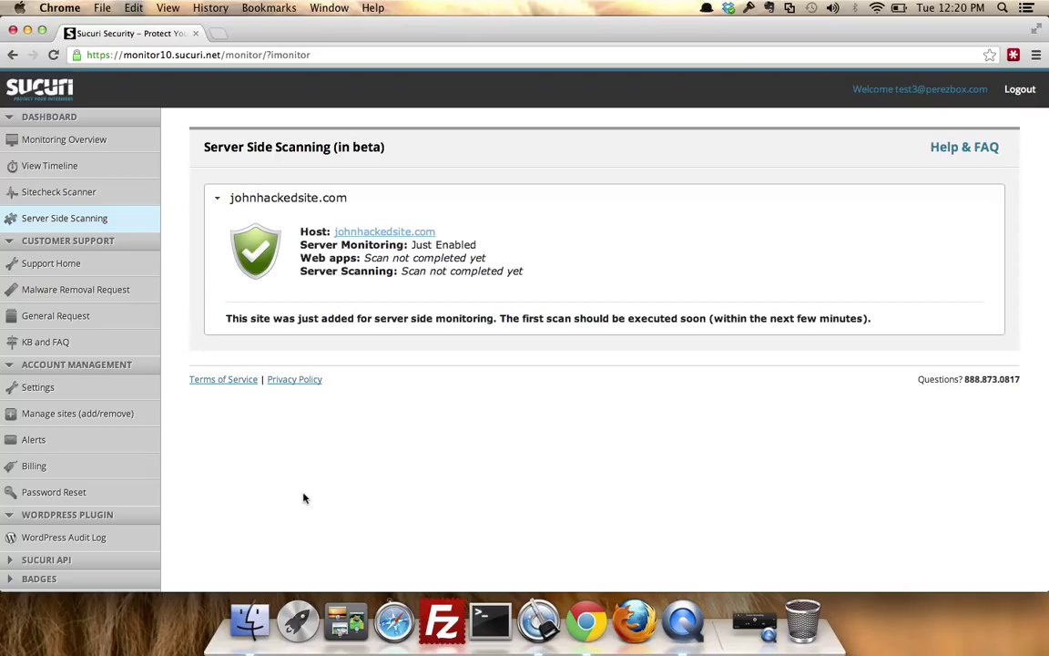
# Return to the Server Side Scanning page and collapse the johnhackedsite.com details panel.
pyautogui.click(13, 56)
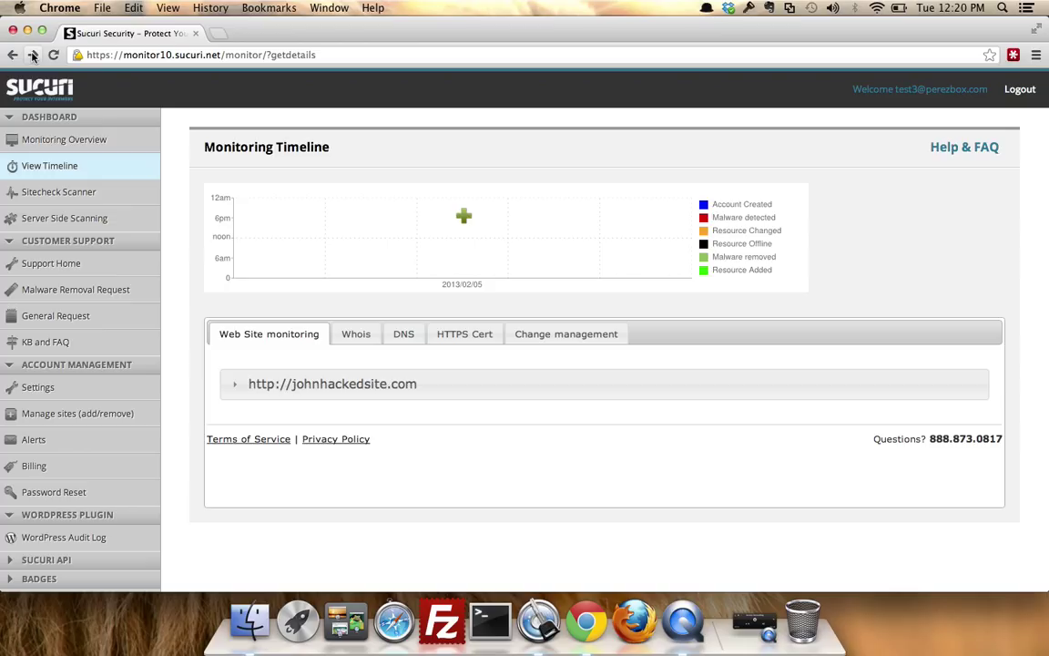
pyautogui.click(33, 55)
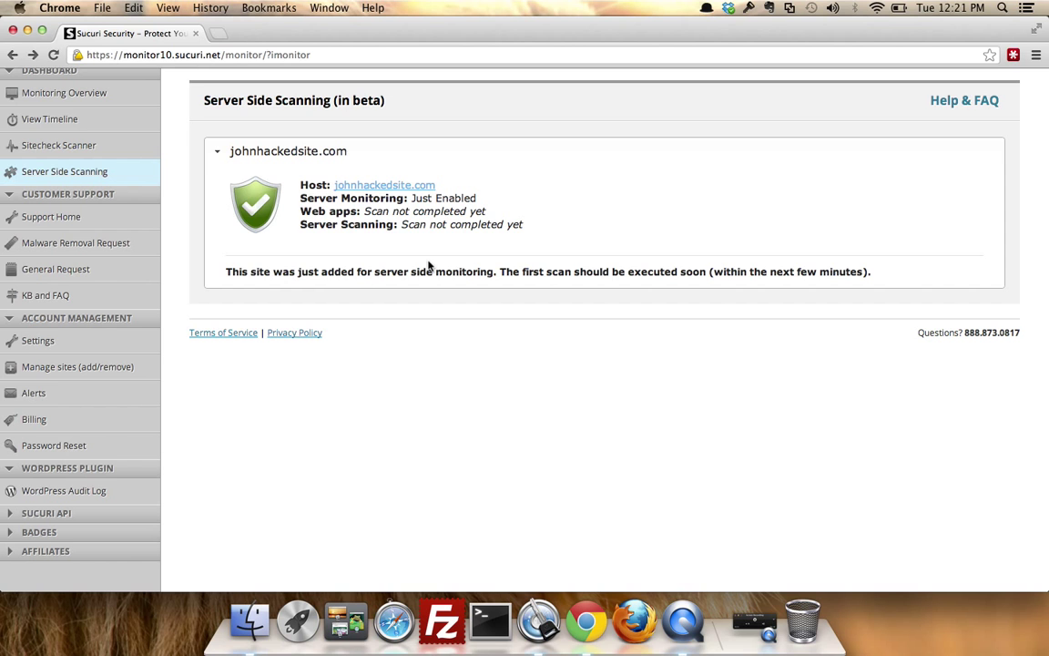
pyautogui.click(369, 148)
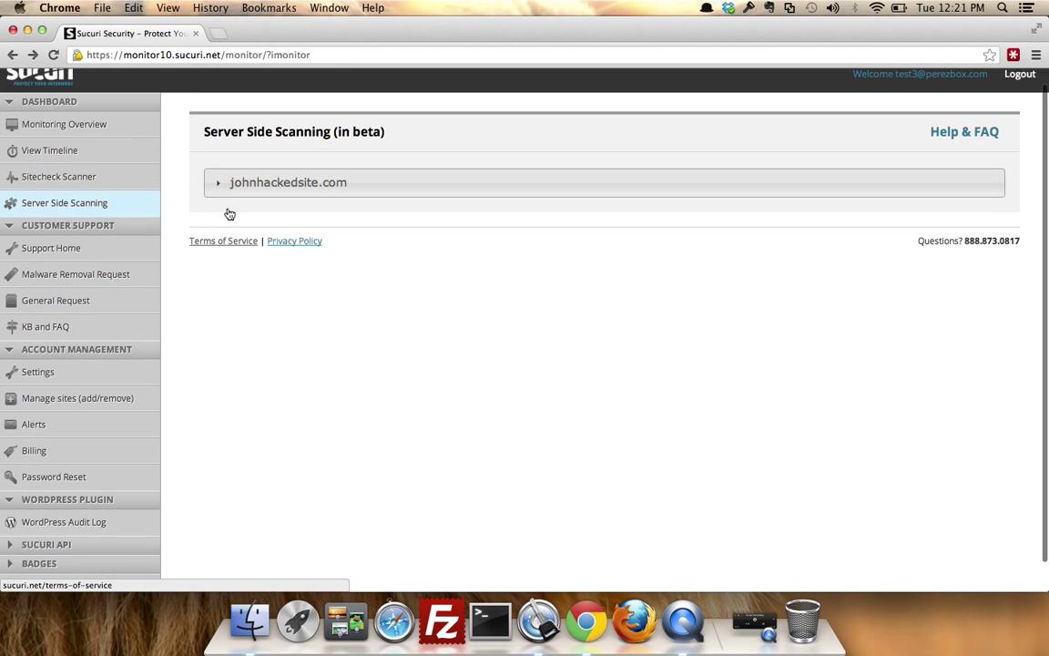
pyautogui.scroll(1, 229, 214)
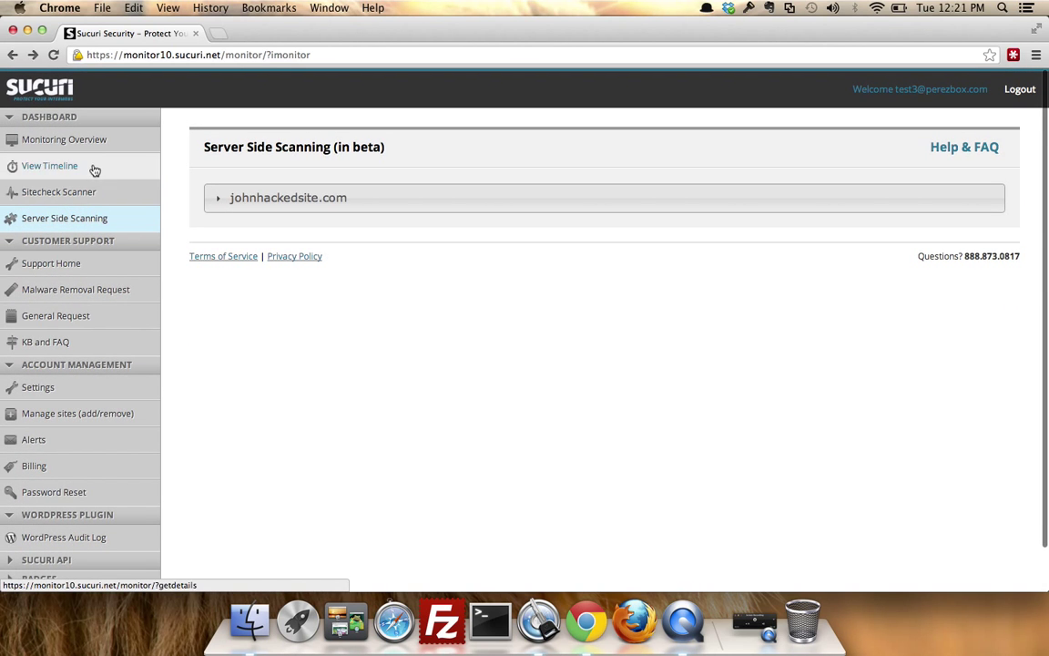
# Add mset.me as a monitored website, keeping Malware + Blacklist scans every 6 hours.
pyautogui.click(73, 416)
pyautogui.click(268, 451)
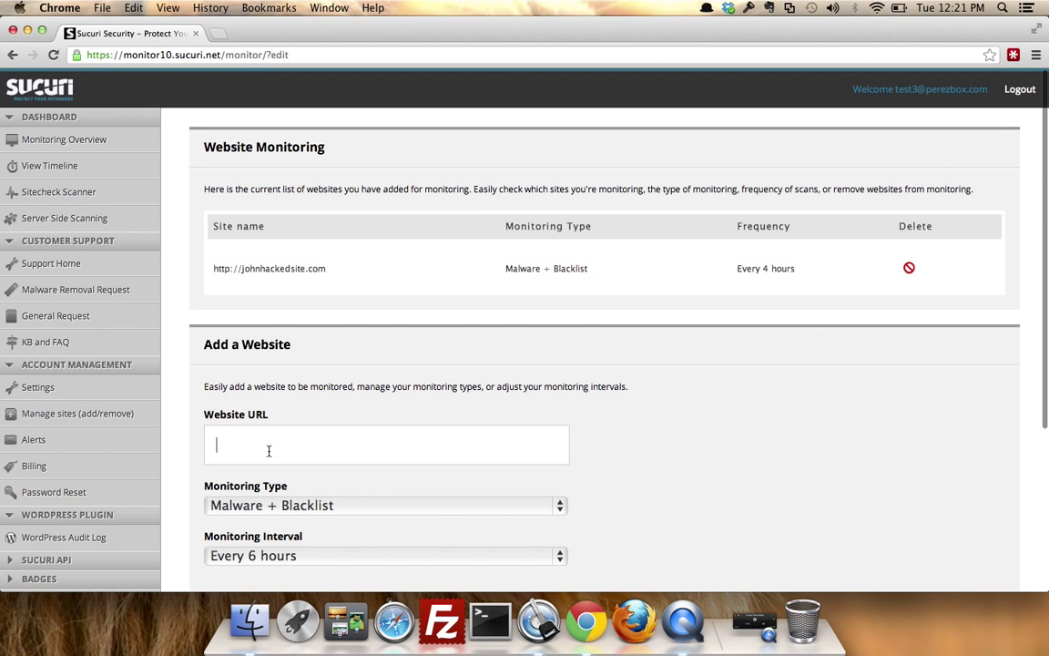
pyautogui.write('mset.me')
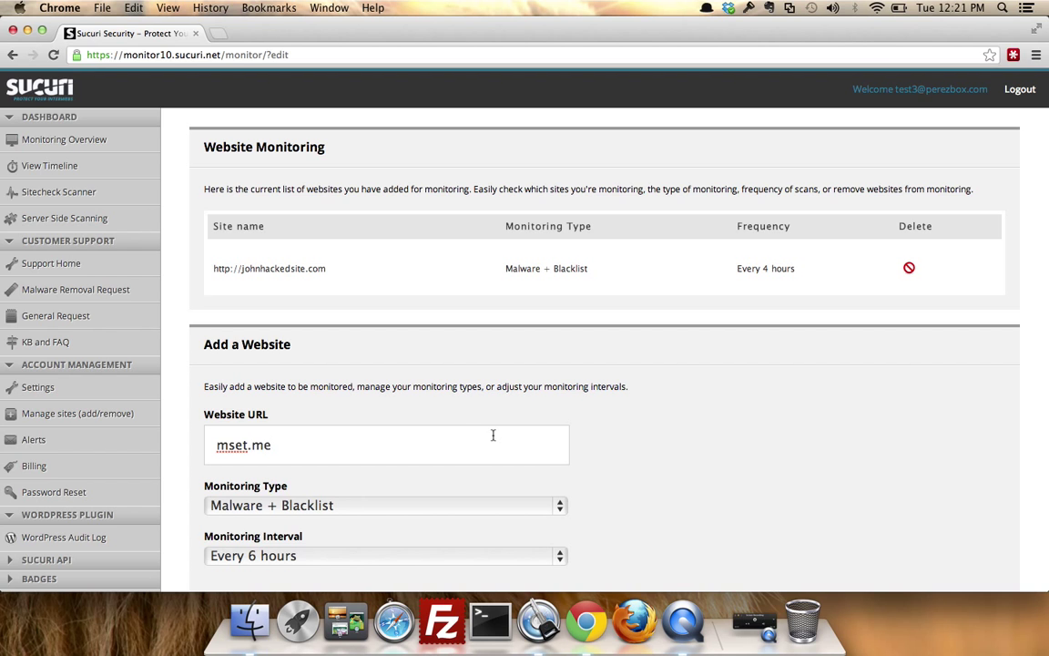
pyautogui.scroll(-4, 493, 435)
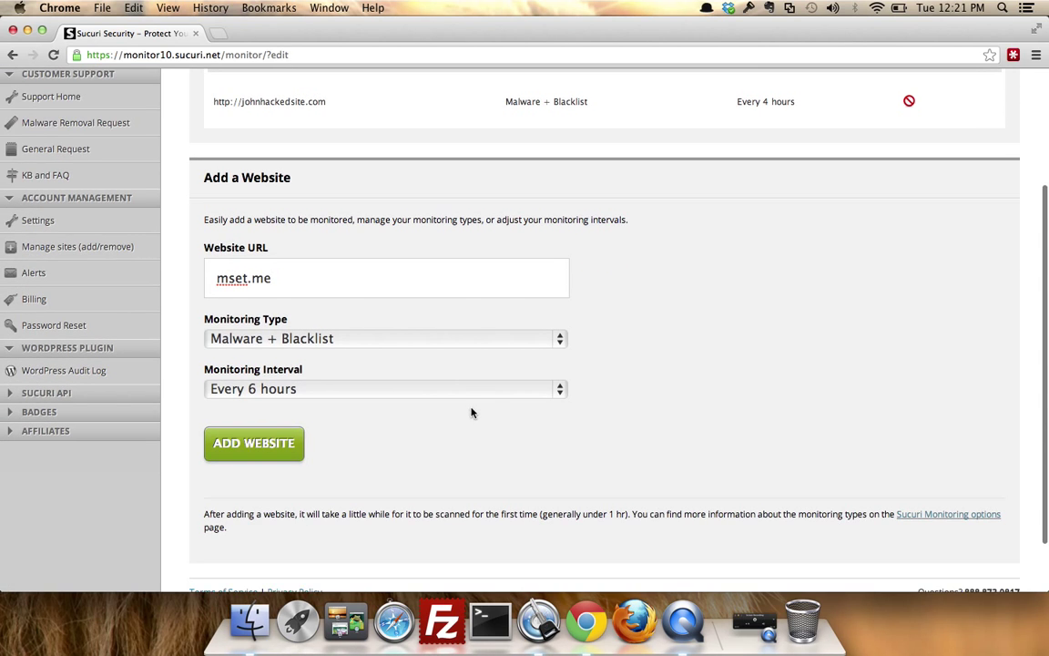
pyautogui.click(471, 393)
pyautogui.click(432, 392)
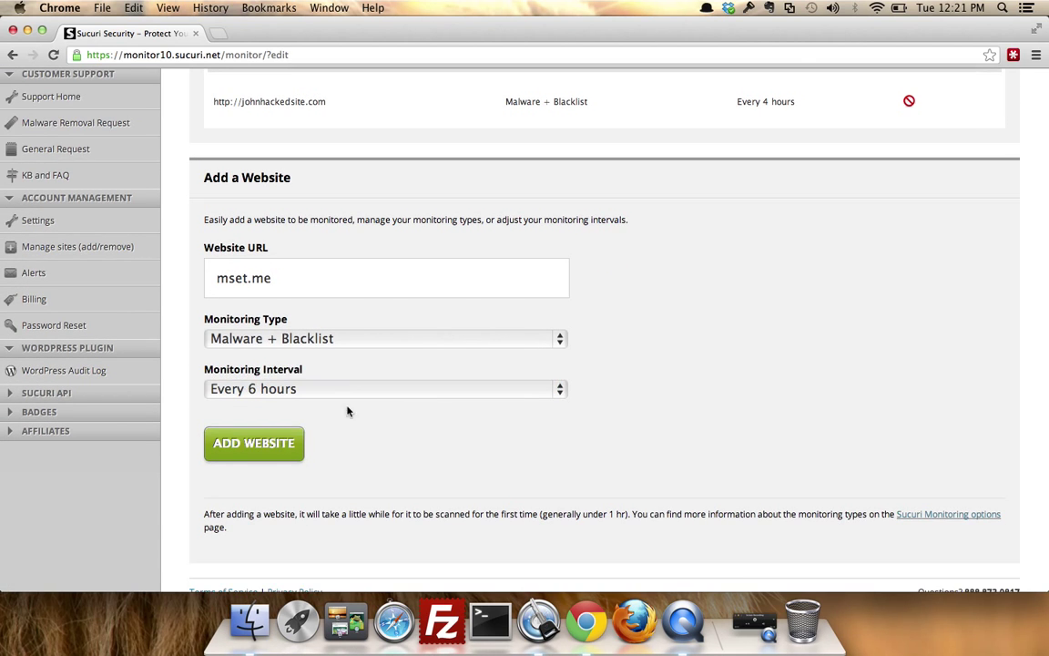
pyautogui.click(253, 449)
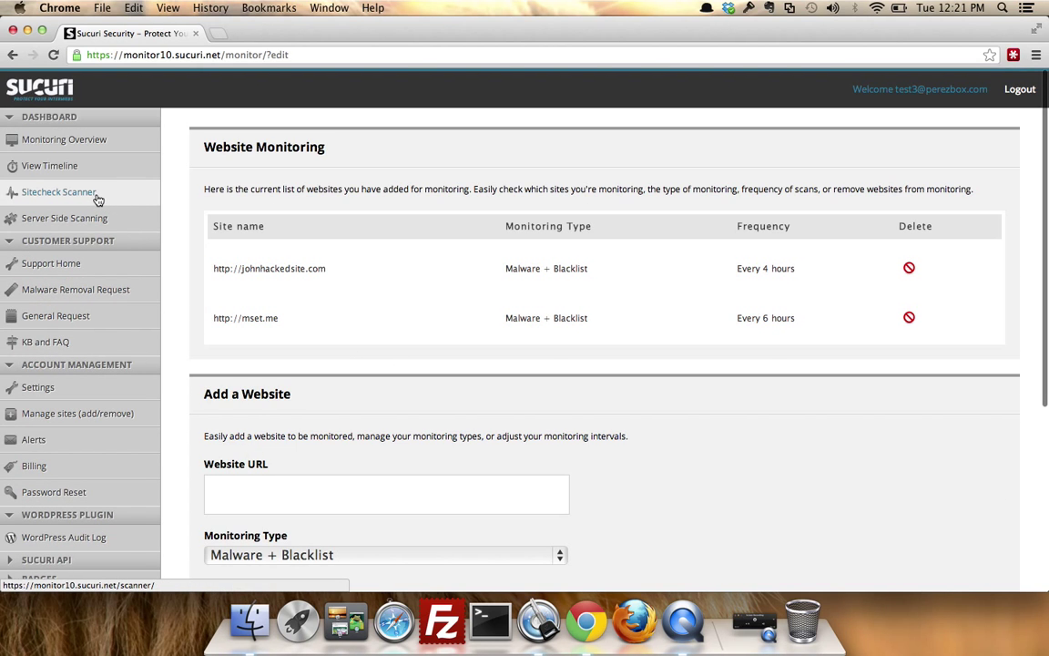
# Open Server Side Scanning and expand the not-yet-enabled mset.me setup.
pyautogui.click(82, 217)
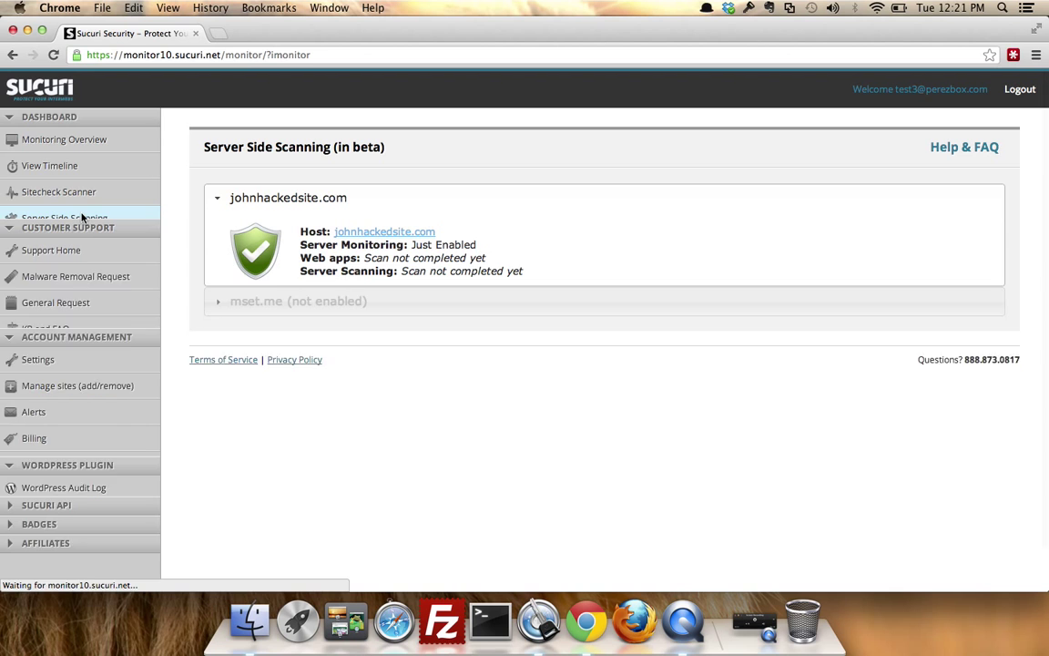
pyautogui.click(273, 356)
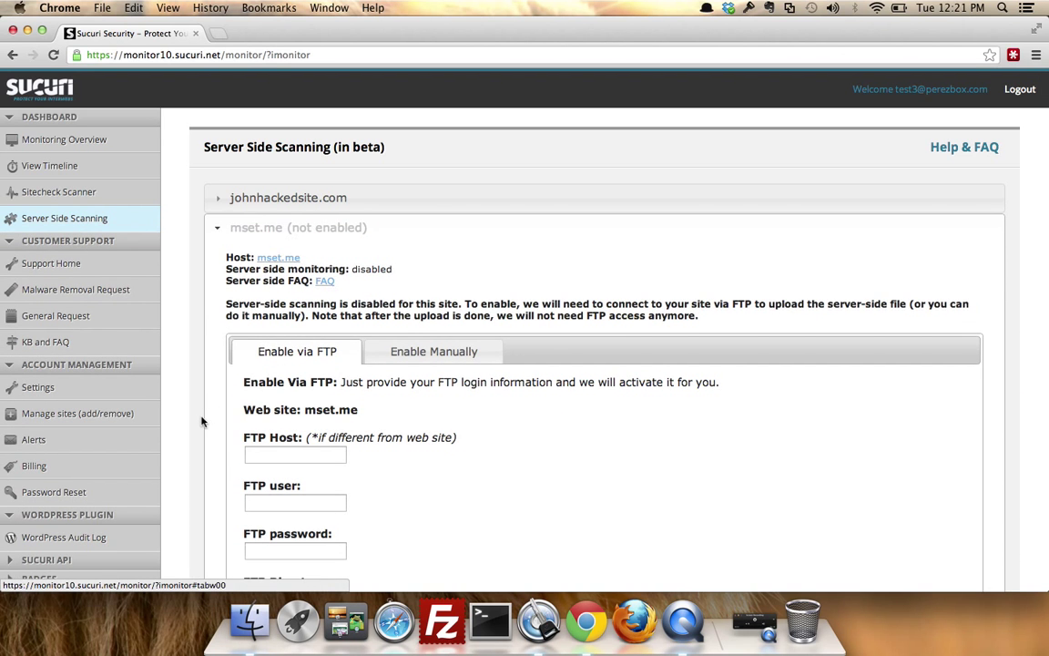
pyautogui.scroll(-4, 201, 421)
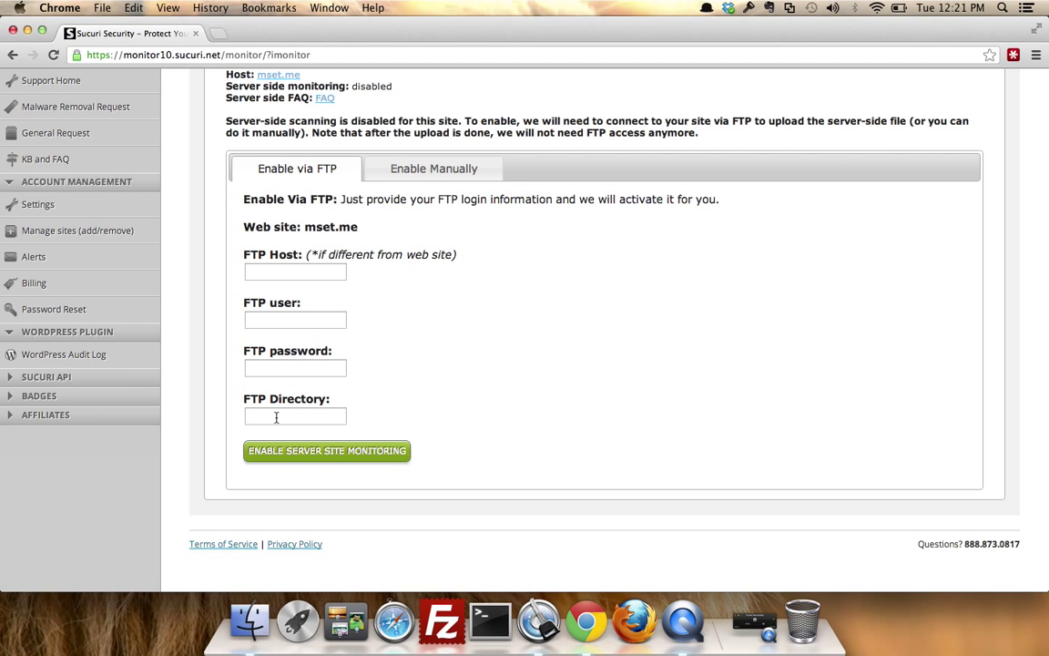
# Set the mset.me FTP Directory field to the site root /.
pyautogui.click(276, 417)
pyautogui.write('/')
pyautogui.write('public_ht')
pyautogui.write('ml/mset')
pyautogui.moveTo(289, 417); pyautogui.dragTo(218, 420)
pyautogui.click(256, 423)
pyautogui.moveTo(253, 416); pyautogui.dragTo(371, 418)
pyautogui.write('/')
pyautogui.press('BackSpace')
pyautogui.write('/')
pyautogui.click(410, 368)
pyautogui.click(405, 169)
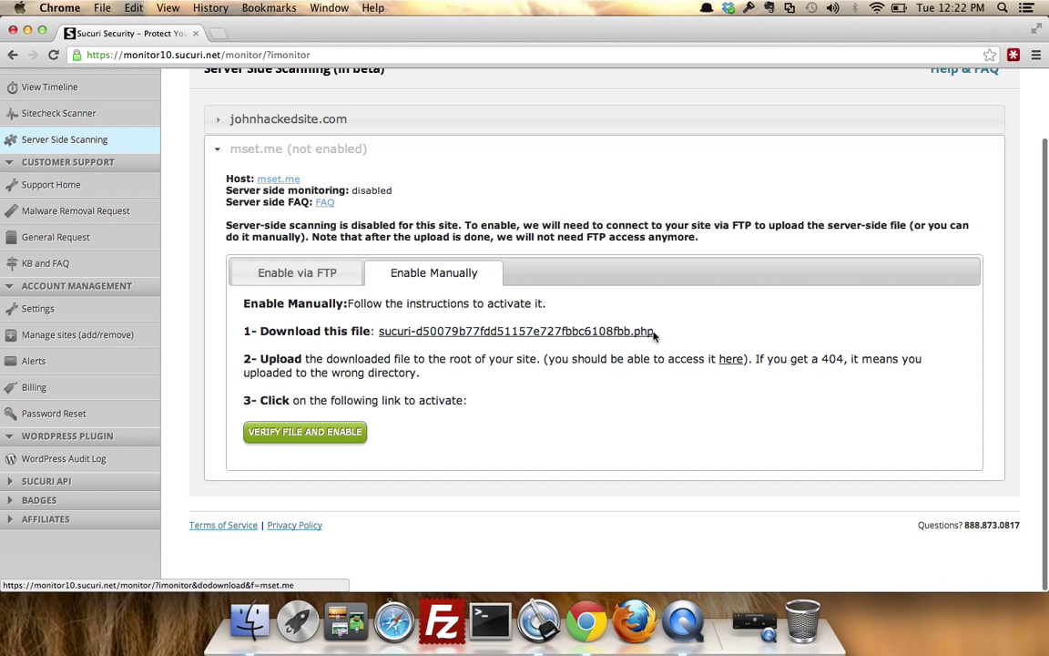
pyautogui.moveTo(586, 331); pyautogui.dragTo(403, 339)
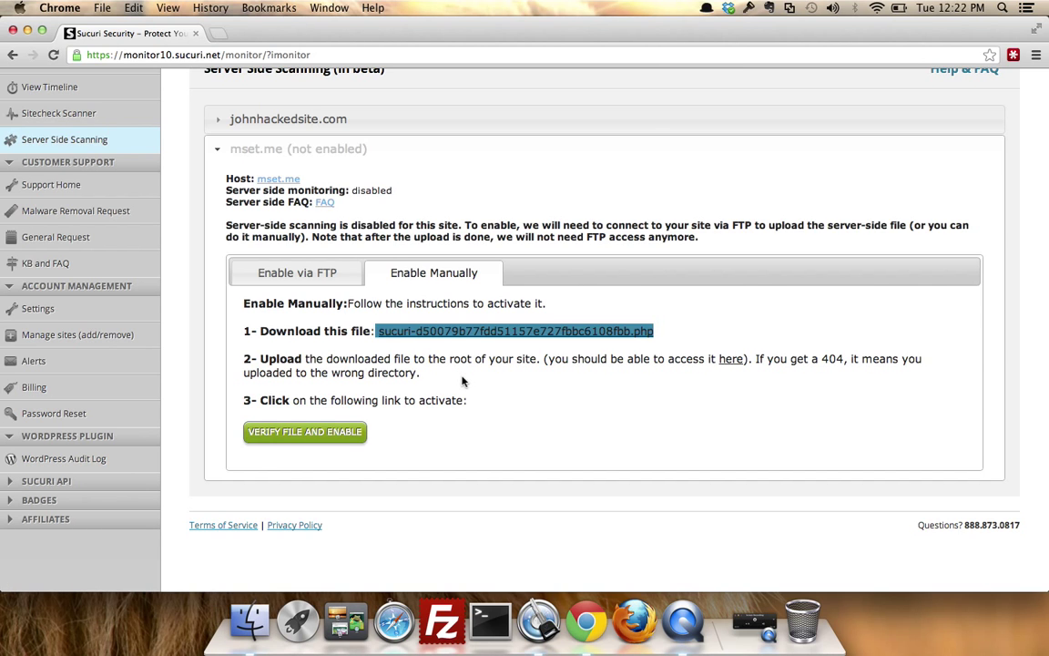
pyautogui.click(314, 272)
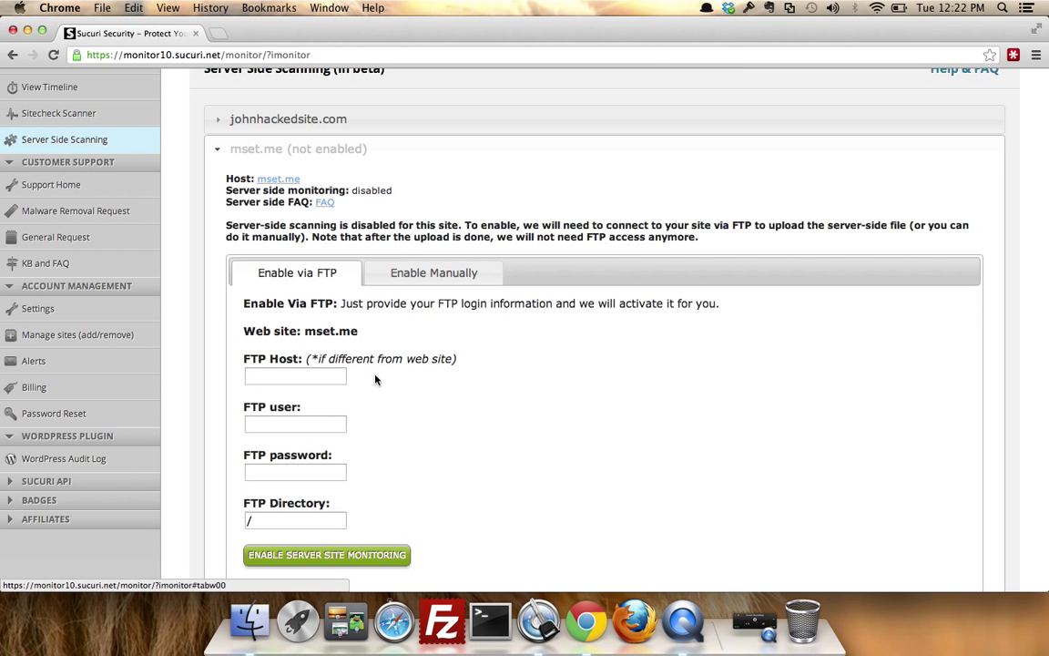
# Launch FileZilla and quickconnect to ftp.johnhackedsite.com with the site's FTP username and password.
pyautogui.click(443, 627)
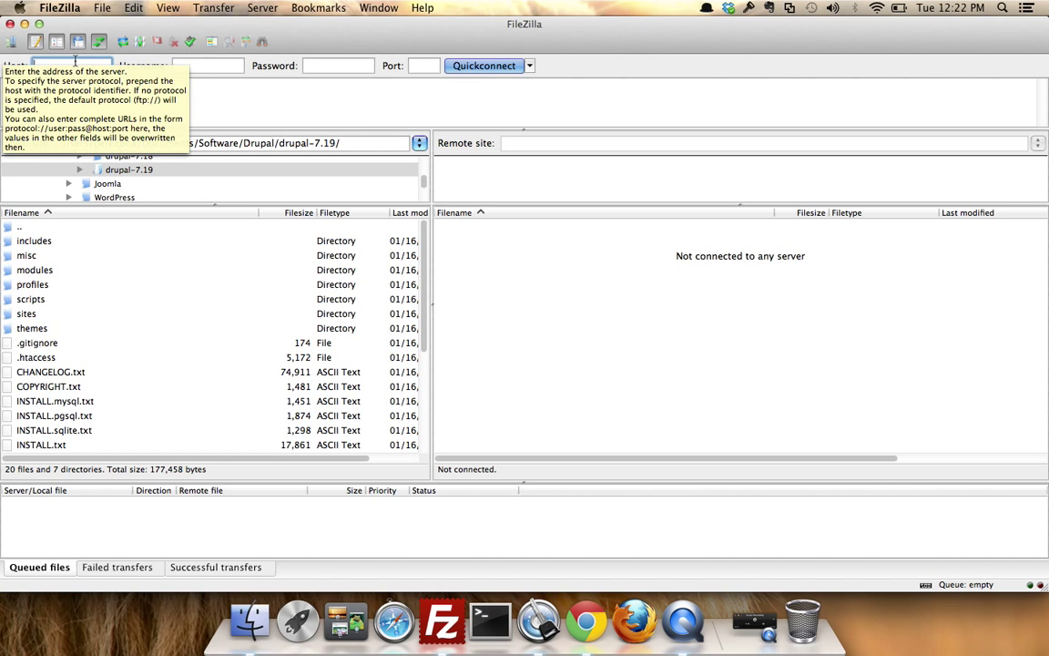
pyautogui.write('ftp.')
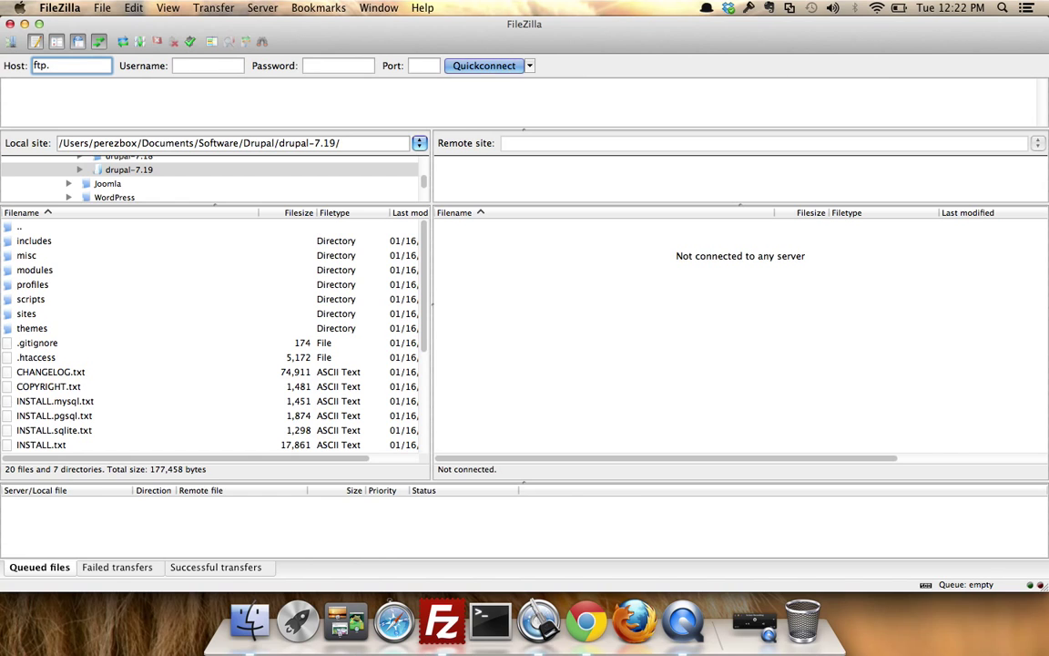
pyautogui.write('johnhackeds')
pyautogui.write('ite.com')
pyautogui.press('Tab')
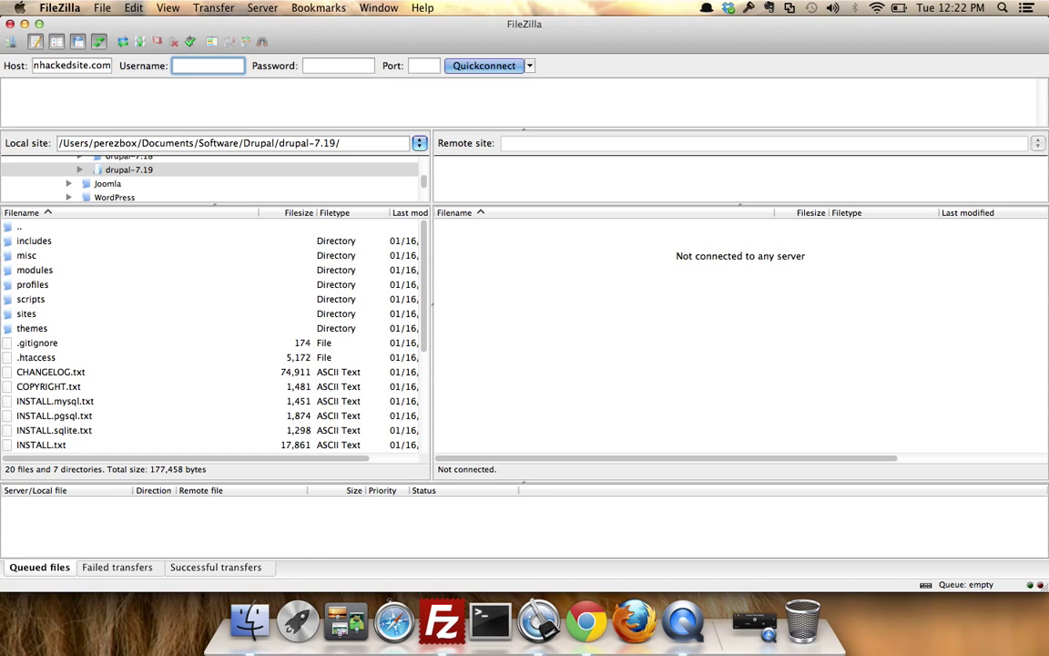
pyautogui.press('Tab')
pyautogui.write('••••••')
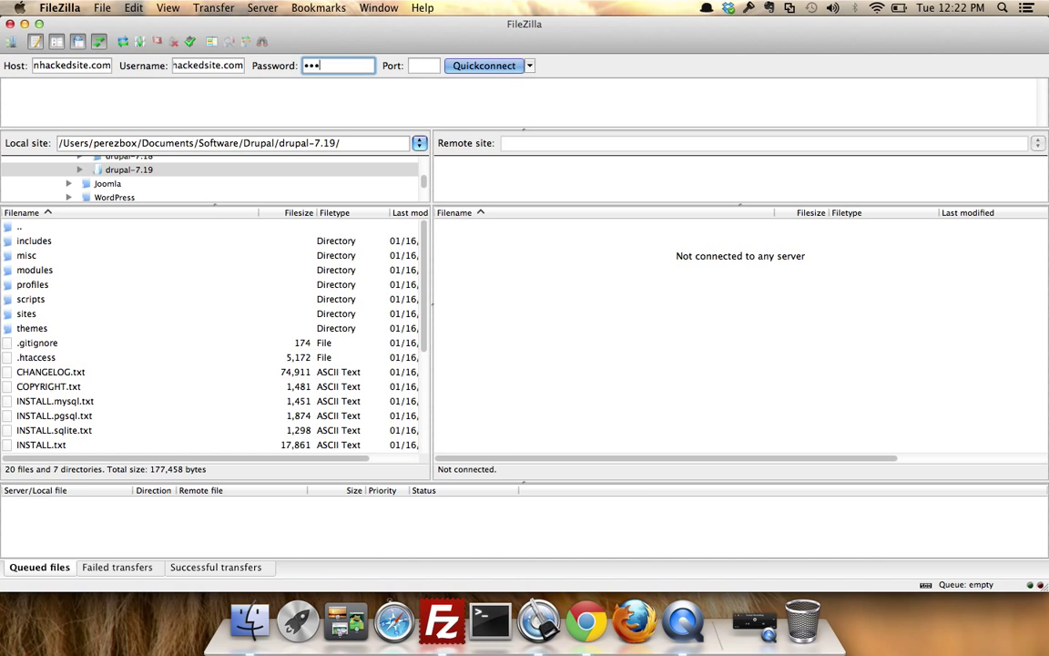
pyautogui.press('Tab')
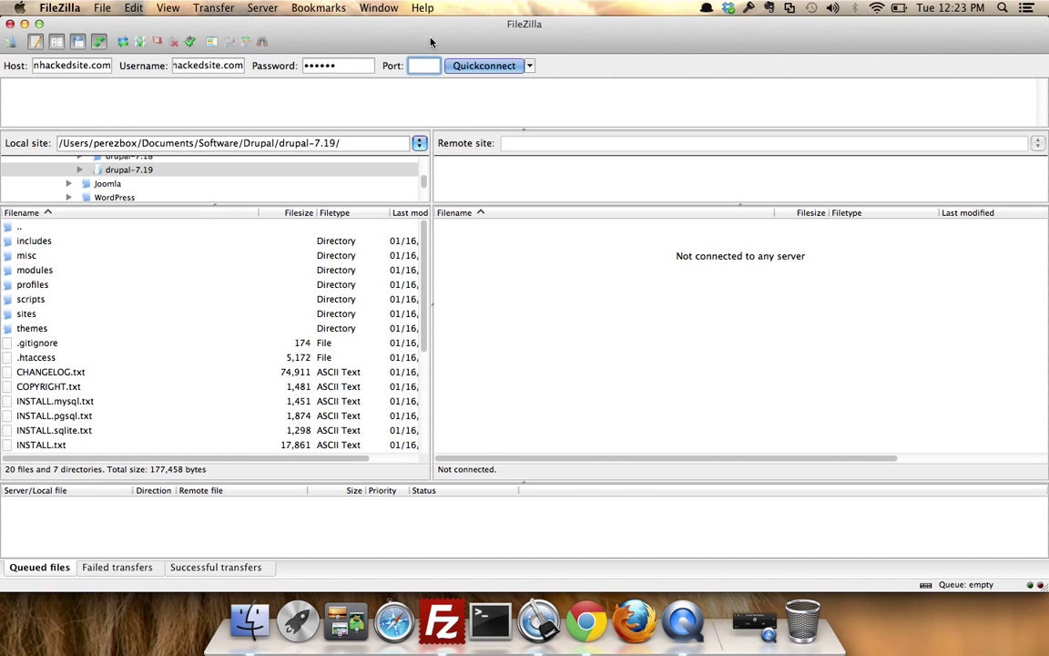
pyautogui.click(467, 67)
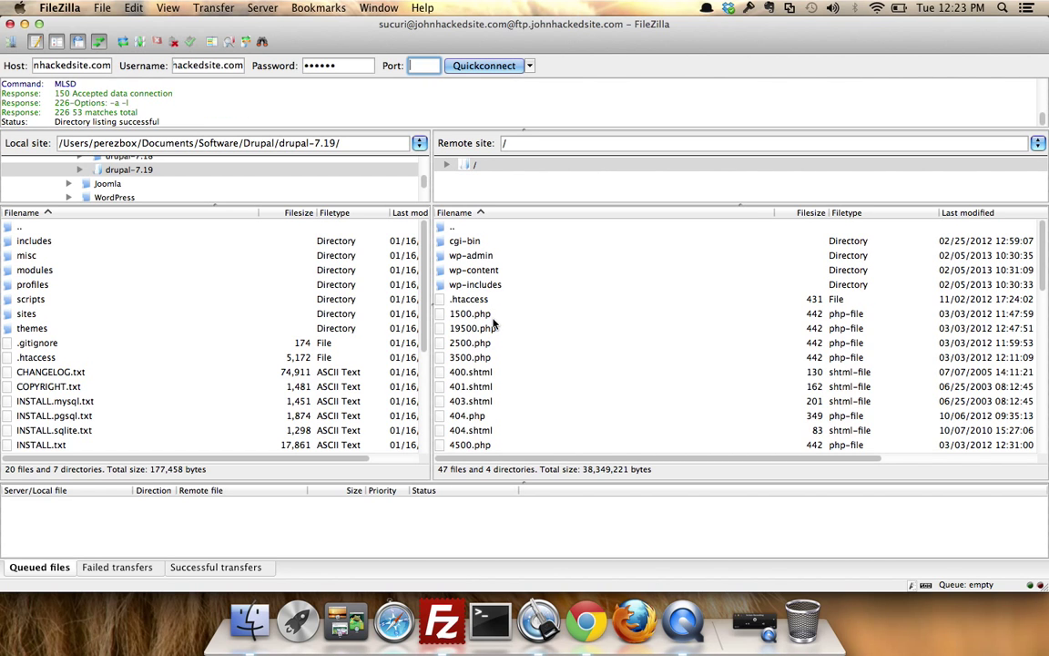
# Select both sucuri-*.php files (5,712 and 5,711 bytes) in the remote root listing.
pyautogui.click(492, 319)
pyautogui.scroll(-10, 493, 323)
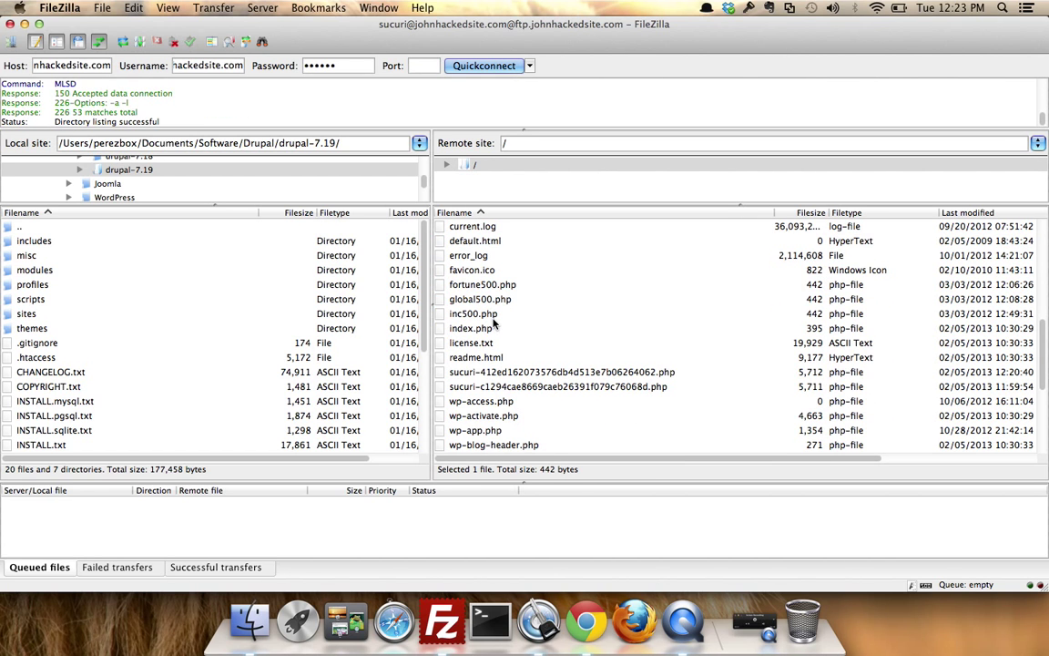
pyautogui.click(496, 371)
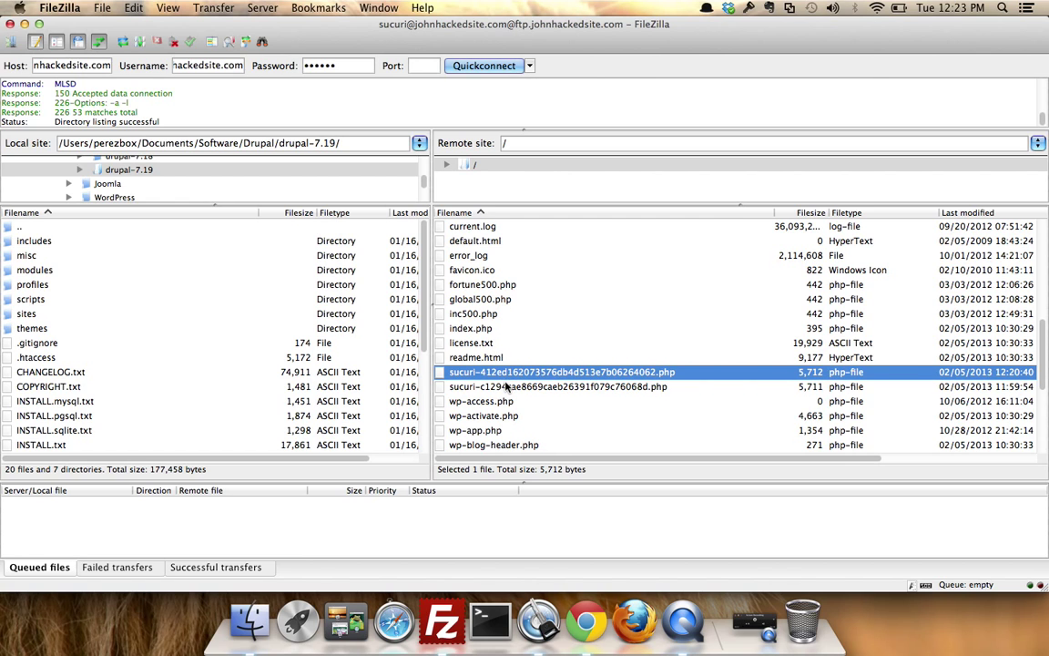
pyautogui.keyDown('shift'); pyautogui.click(506, 387); pyautogui.keyUp('shift')
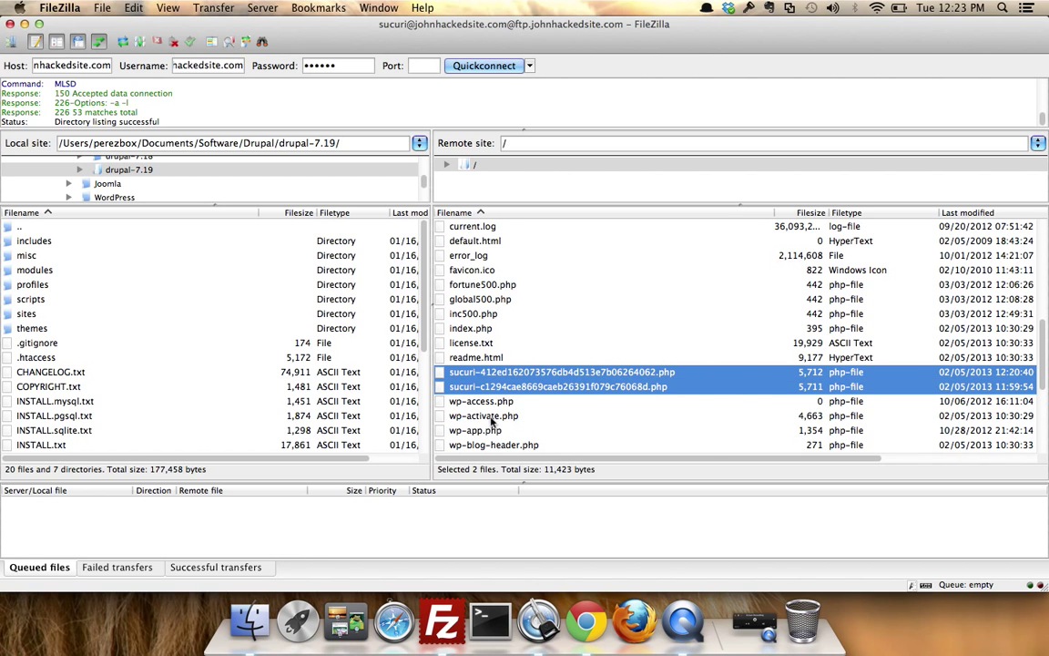
pyautogui.click(492, 430)
pyautogui.click(498, 375)
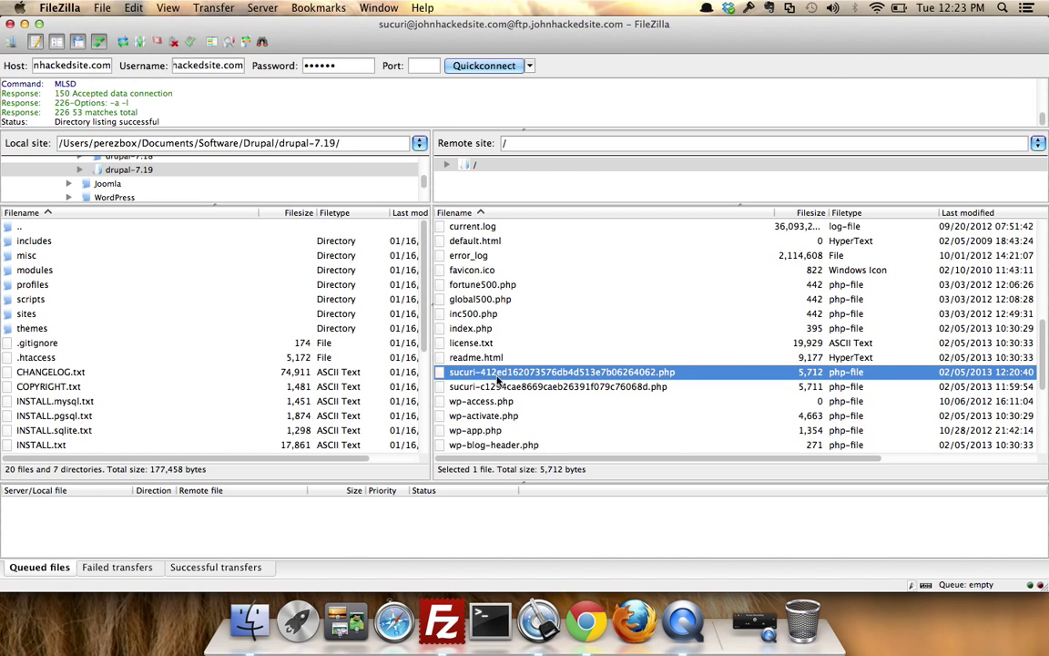
pyautogui.keyDown('shift'); pyautogui.click(519, 388); pyautogui.keyUp('shift')
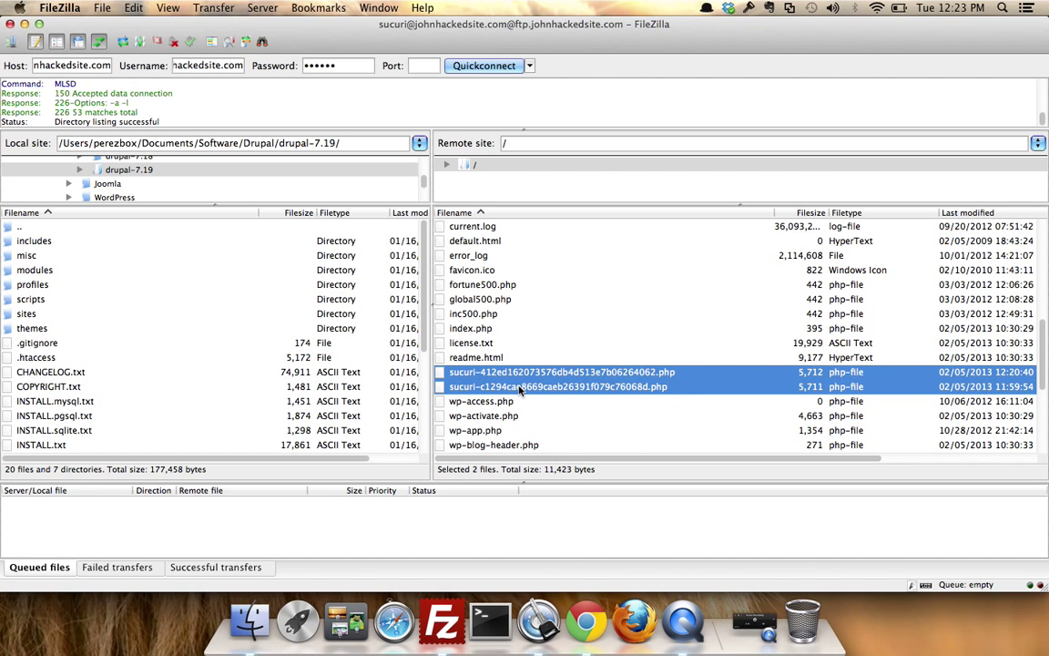
pyautogui.click(742, 622)
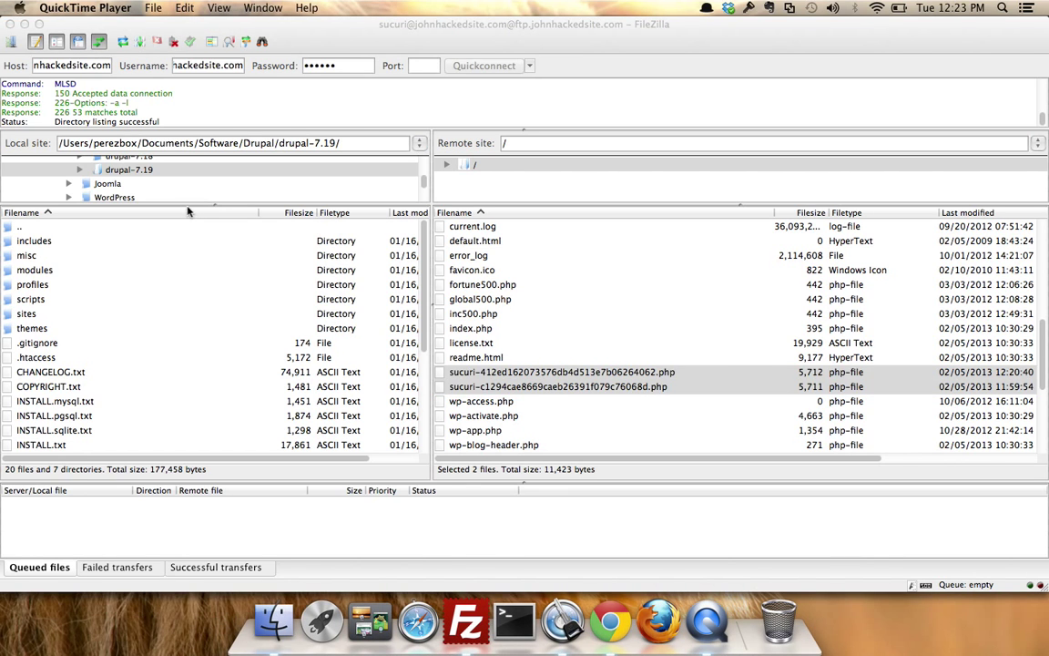